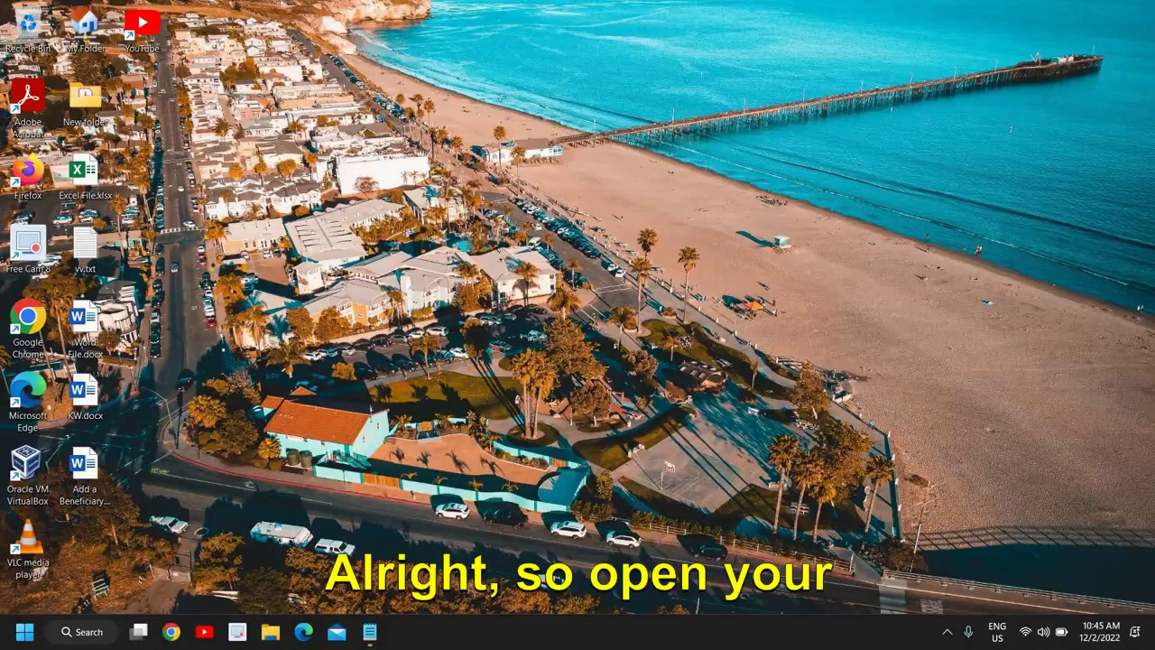
# Launch Chrome, open Settings from the three-dots menu and go to Privacy and security
pyautogui.click(171, 632)
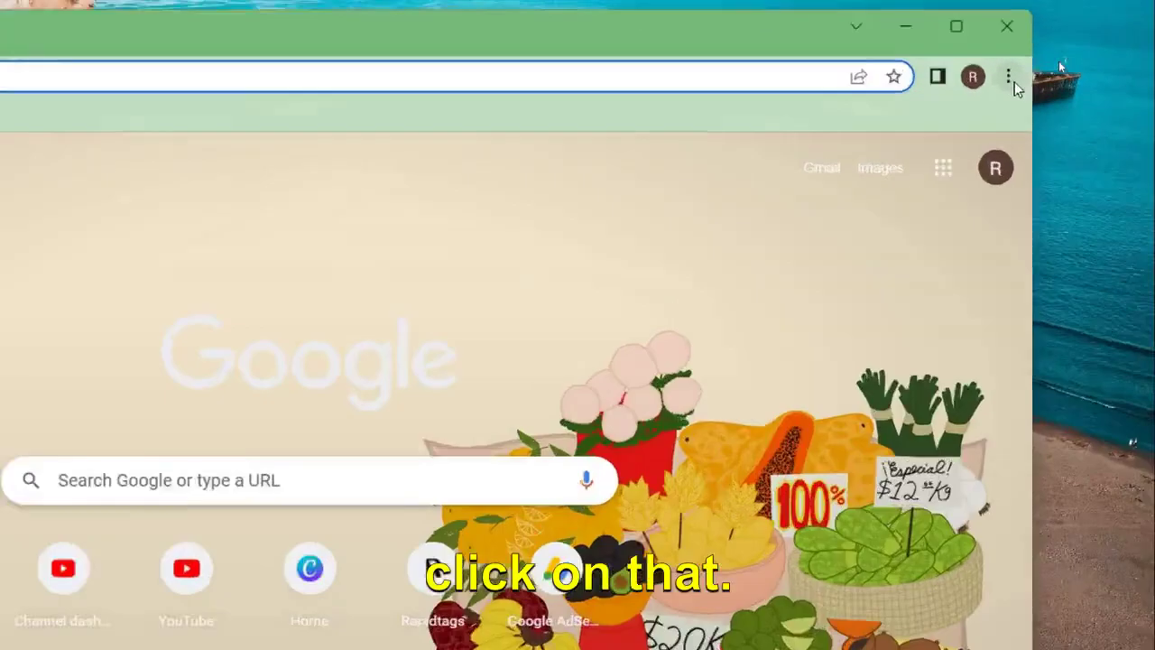
pyautogui.click(1011, 80)
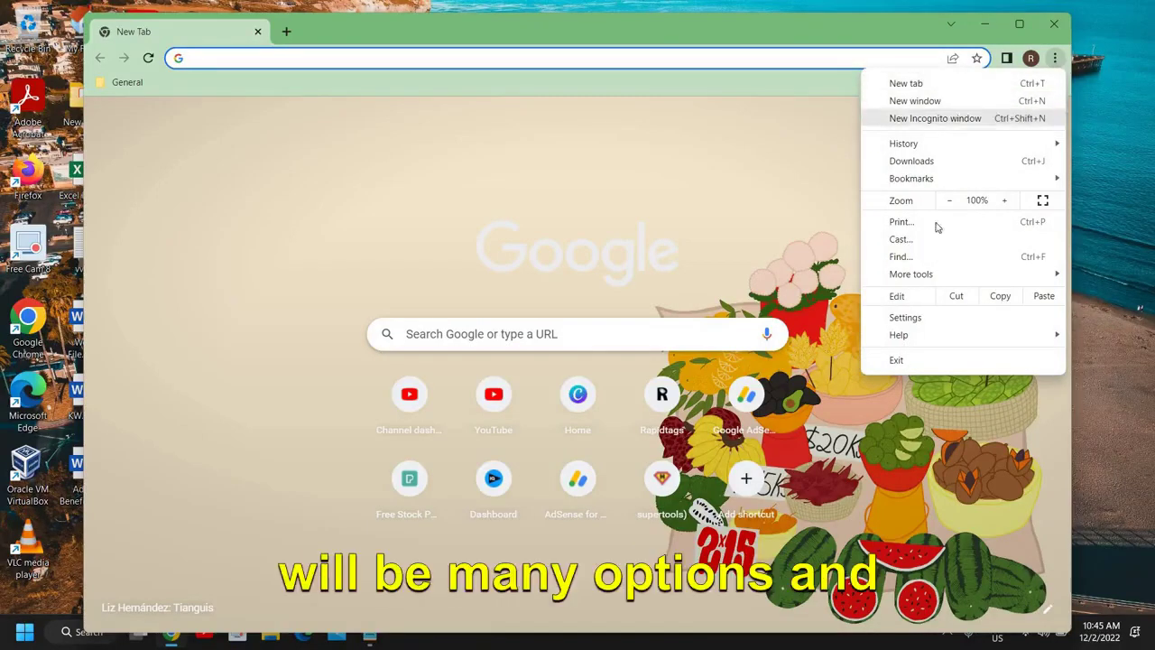
pyautogui.click(944, 319)
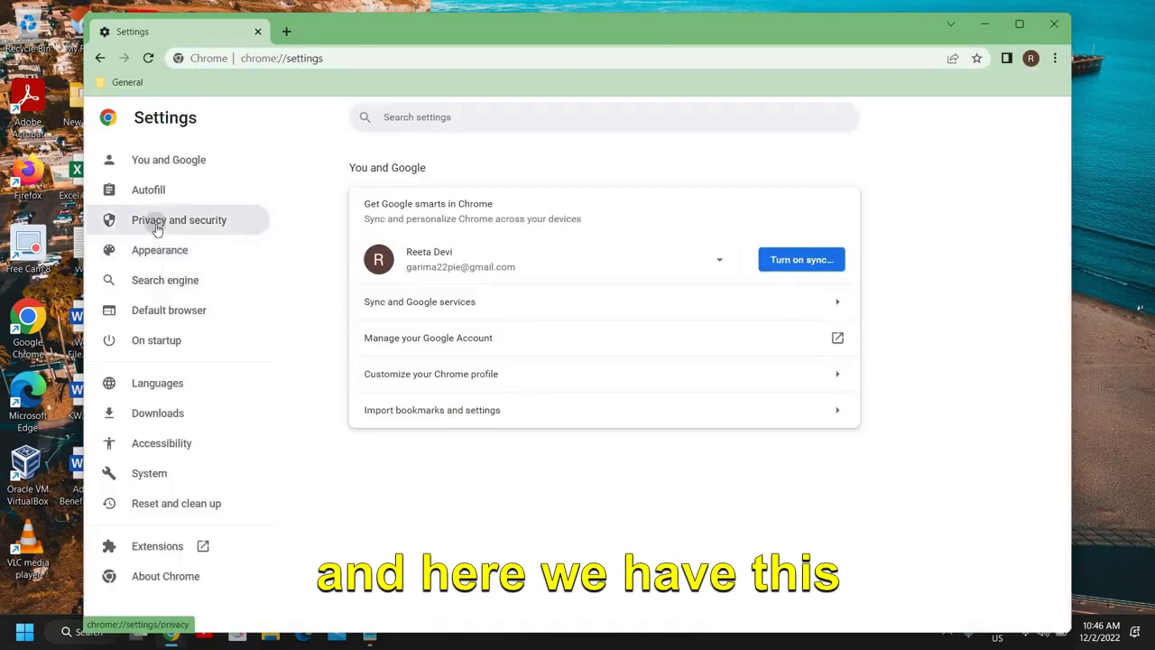
pyautogui.click(185, 220)
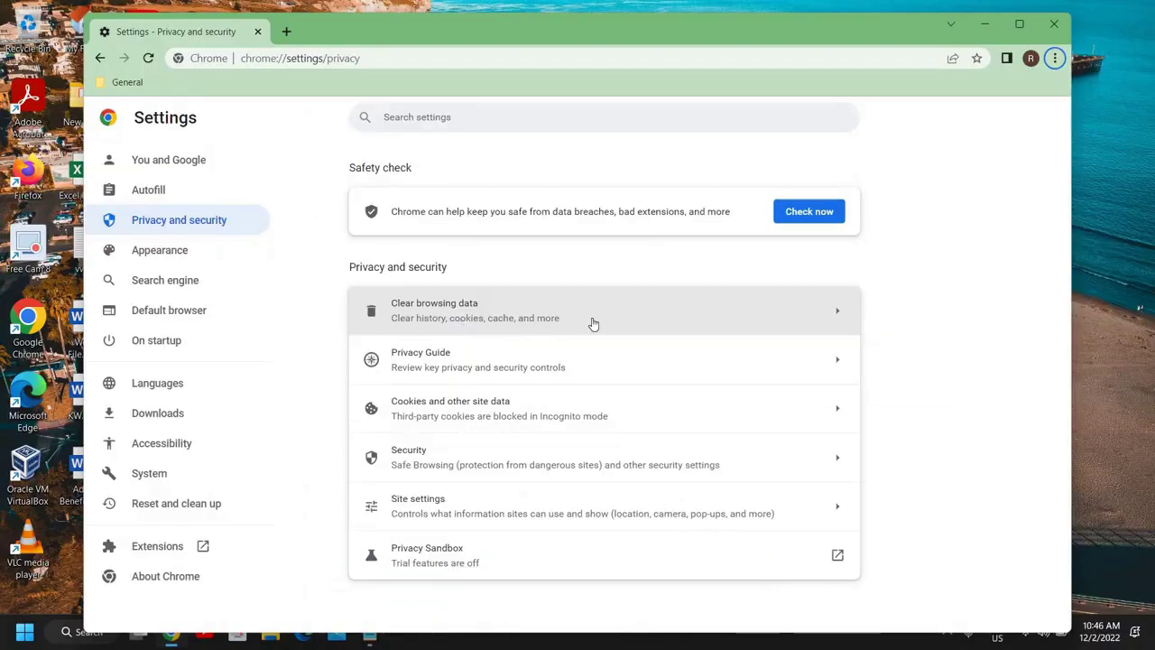
# Open Clear browsing data and set the time range to All time
pyautogui.click(662, 322)
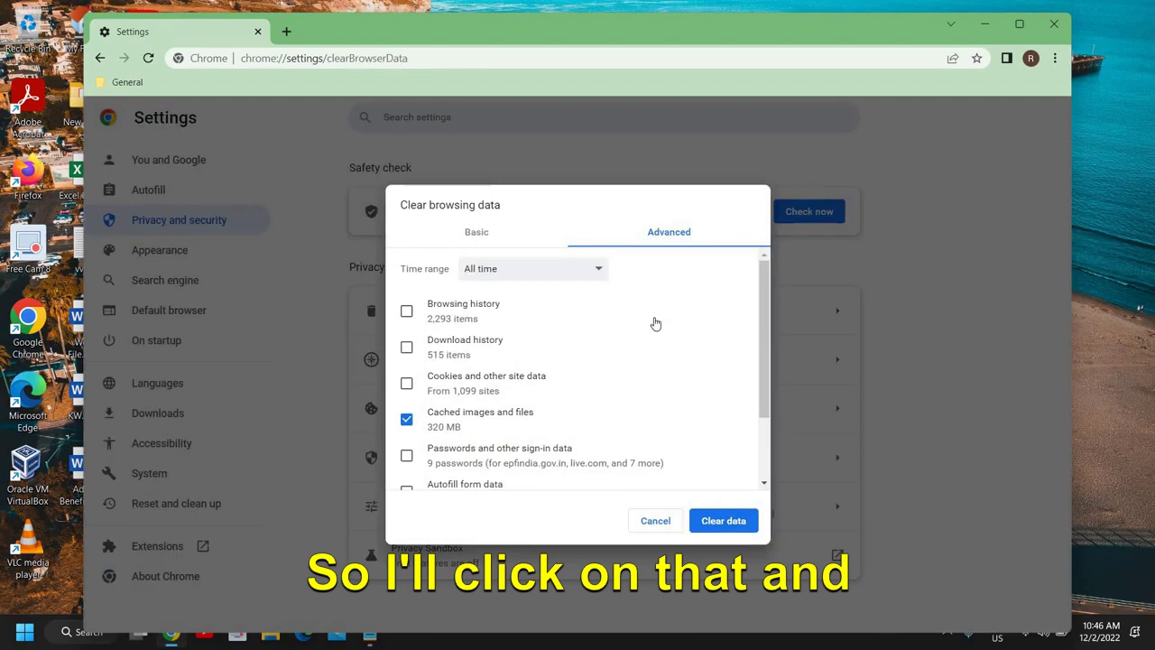
pyautogui.click(464, 239)
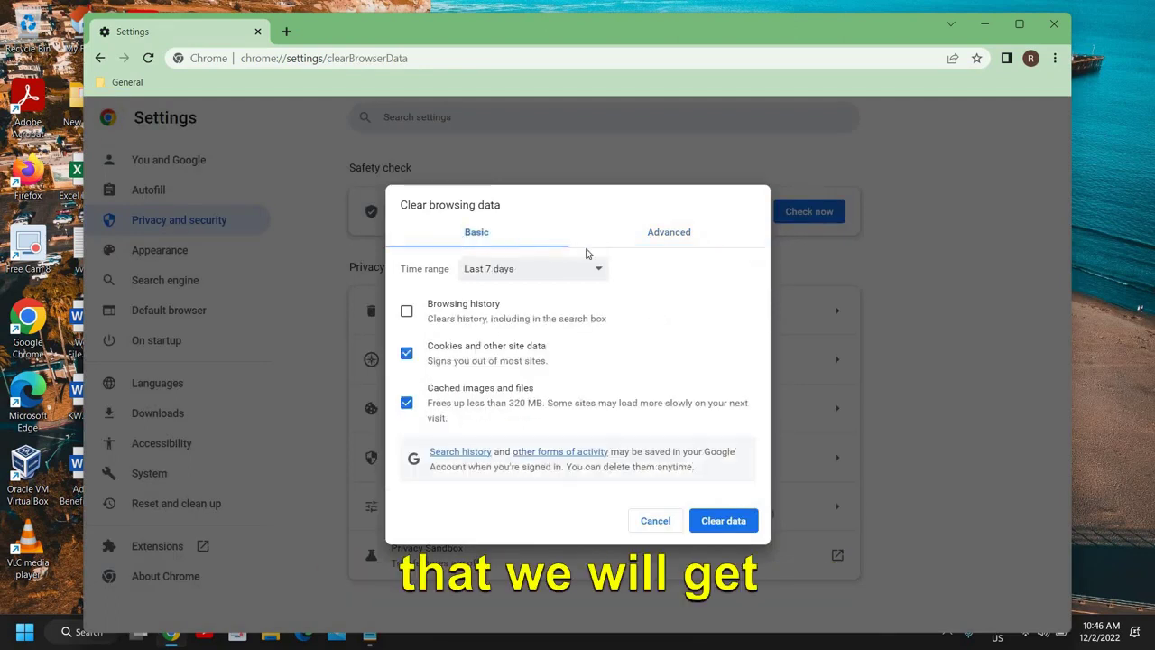
pyautogui.click(692, 246)
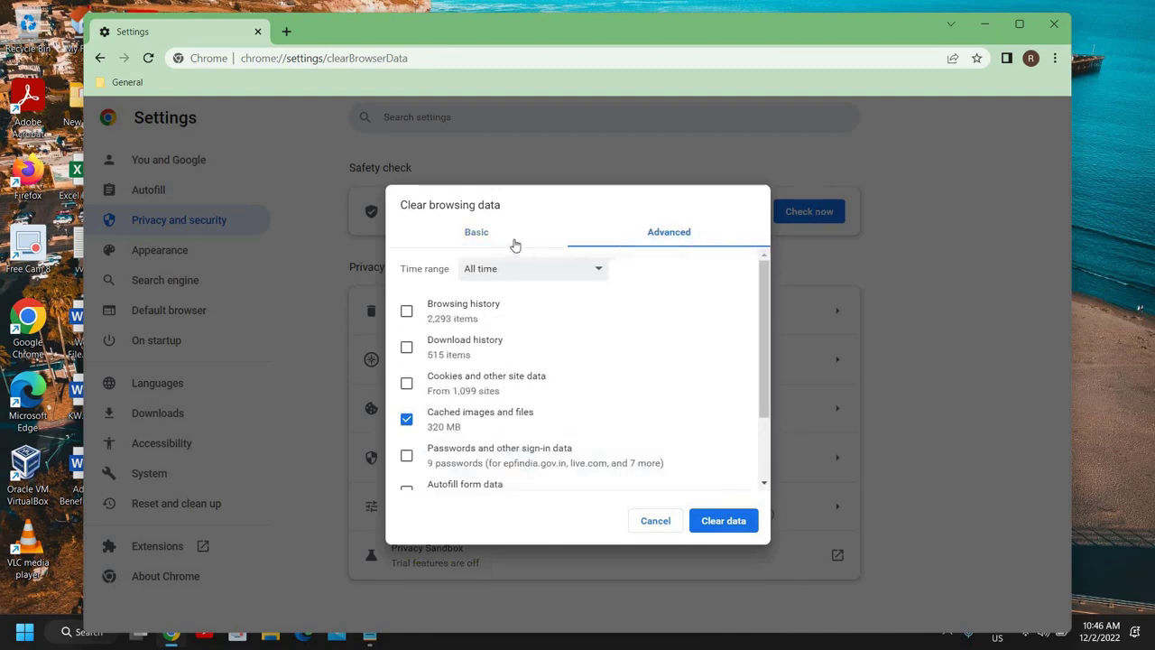
pyautogui.click(482, 242)
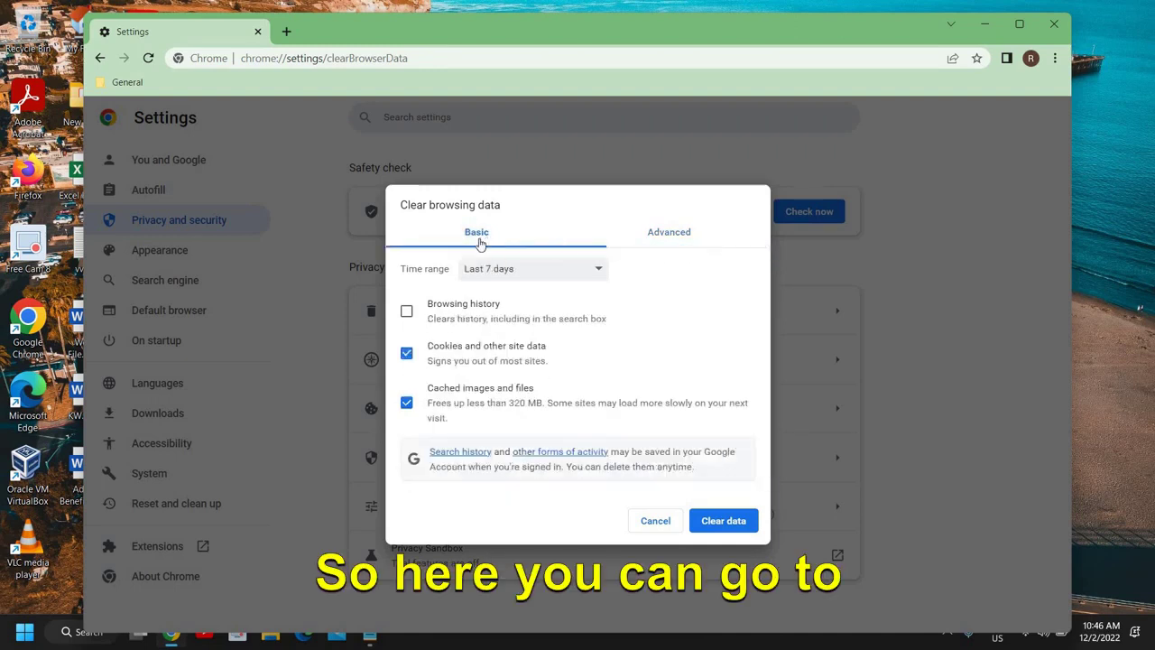
pyautogui.click(549, 271)
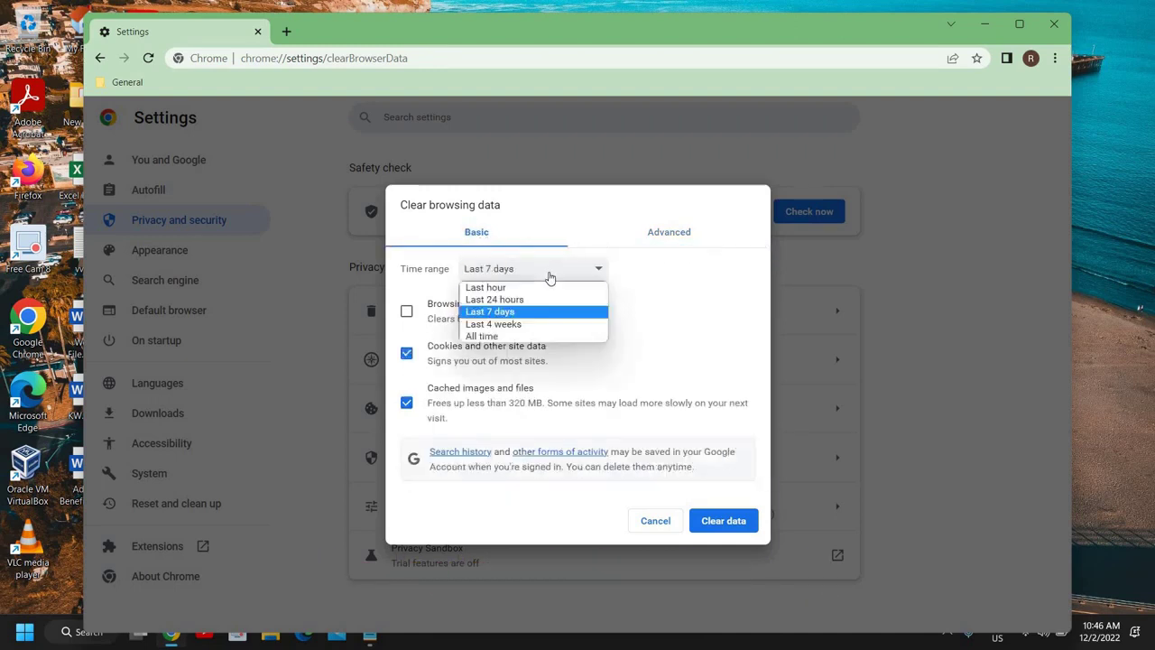
pyautogui.click(501, 336)
pyautogui.click(408, 313)
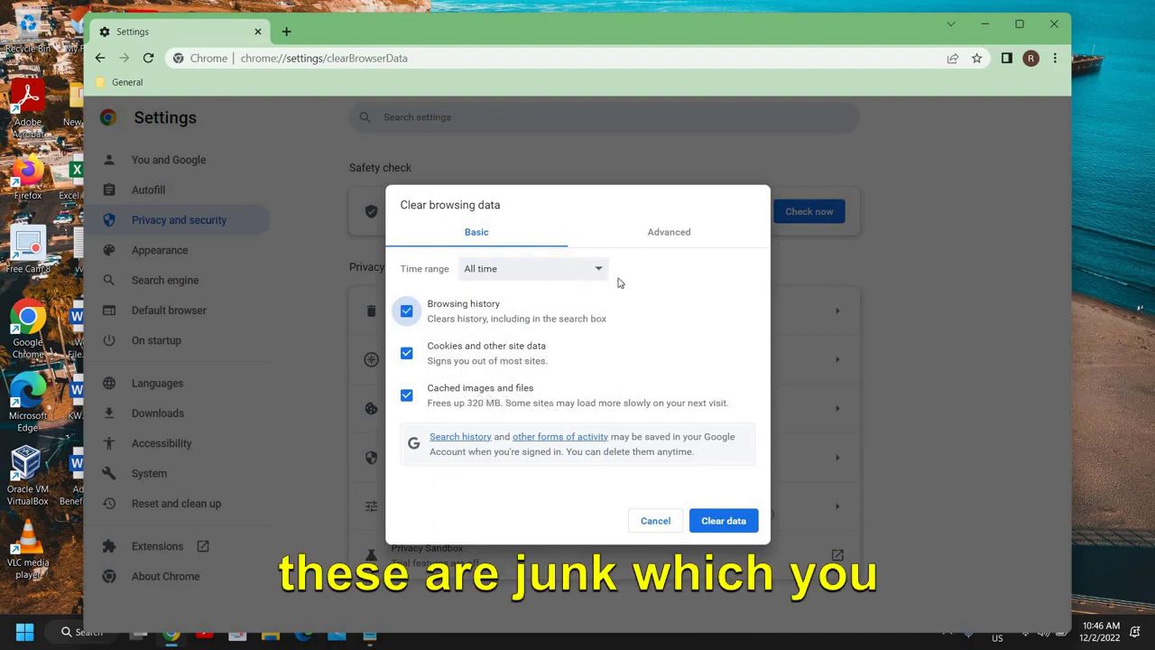
# On the Advanced tab, tick browsing history, download history, and cookies and other site data
pyautogui.click(673, 235)
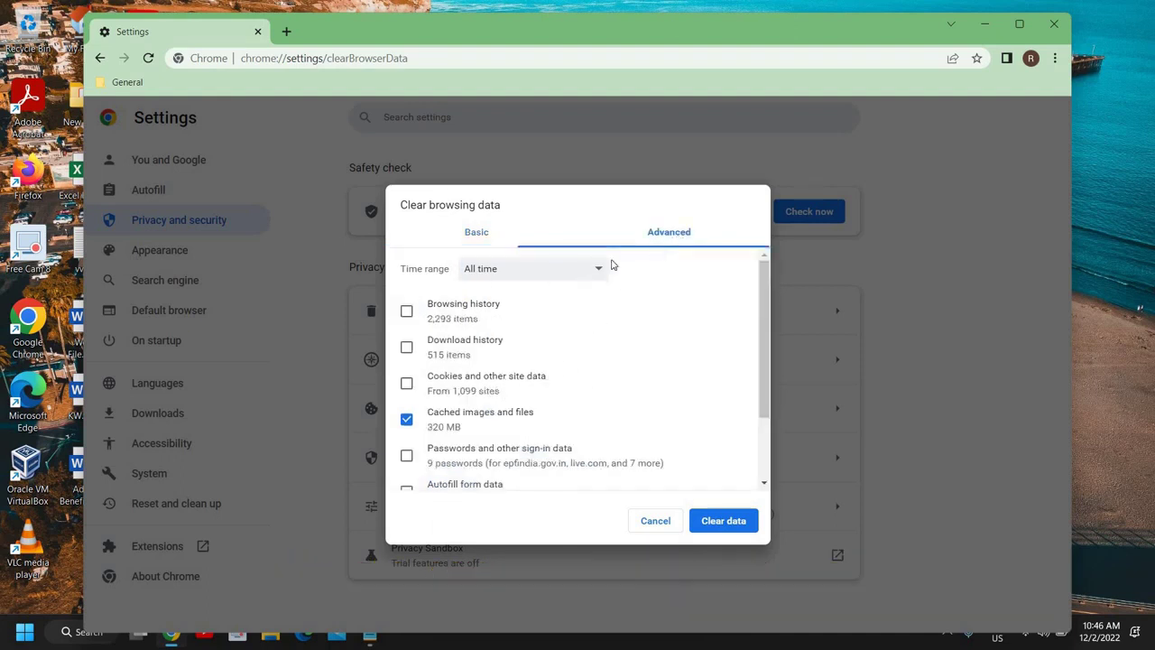
pyautogui.click(406, 310)
pyautogui.click(406, 347)
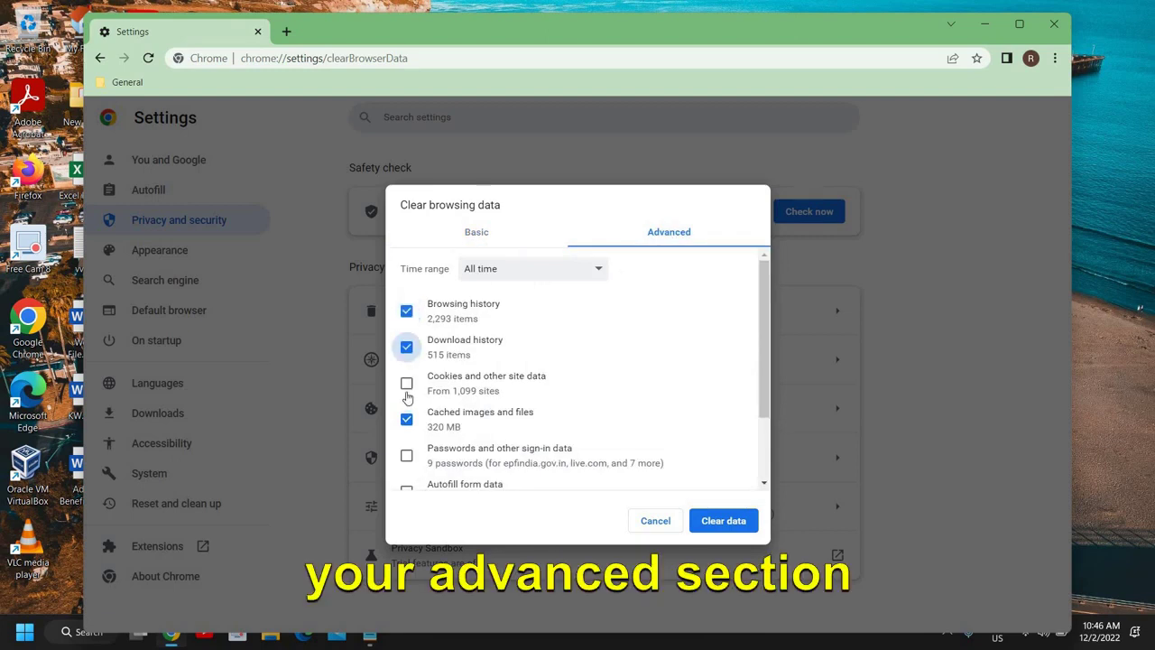
pyautogui.click(406, 383)
pyautogui.click(469, 232)
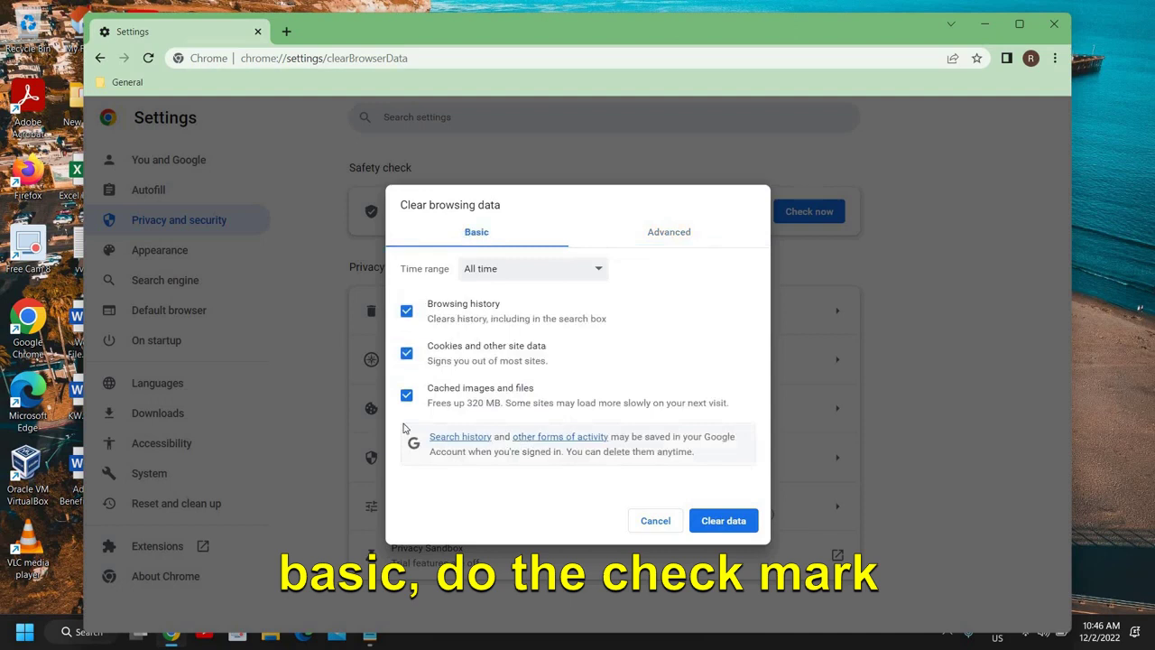
pyautogui.click(664, 236)
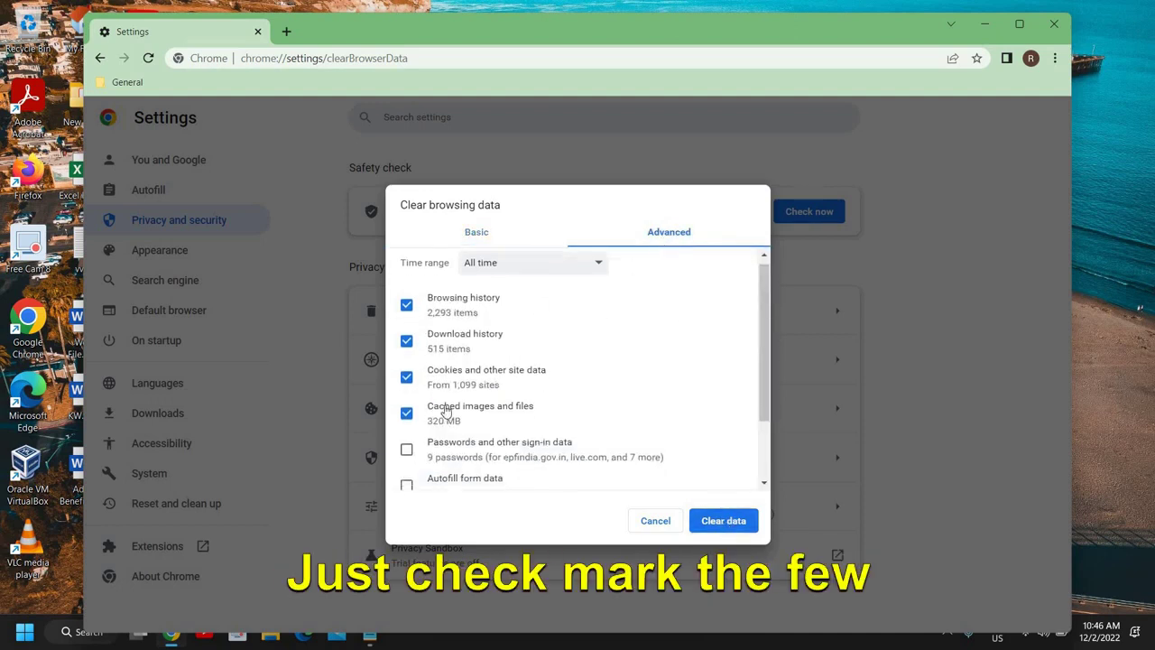
pyautogui.scroll(-2, 451, 397)
pyautogui.scroll(2, 474, 401)
pyautogui.scroll(-2, 434, 392)
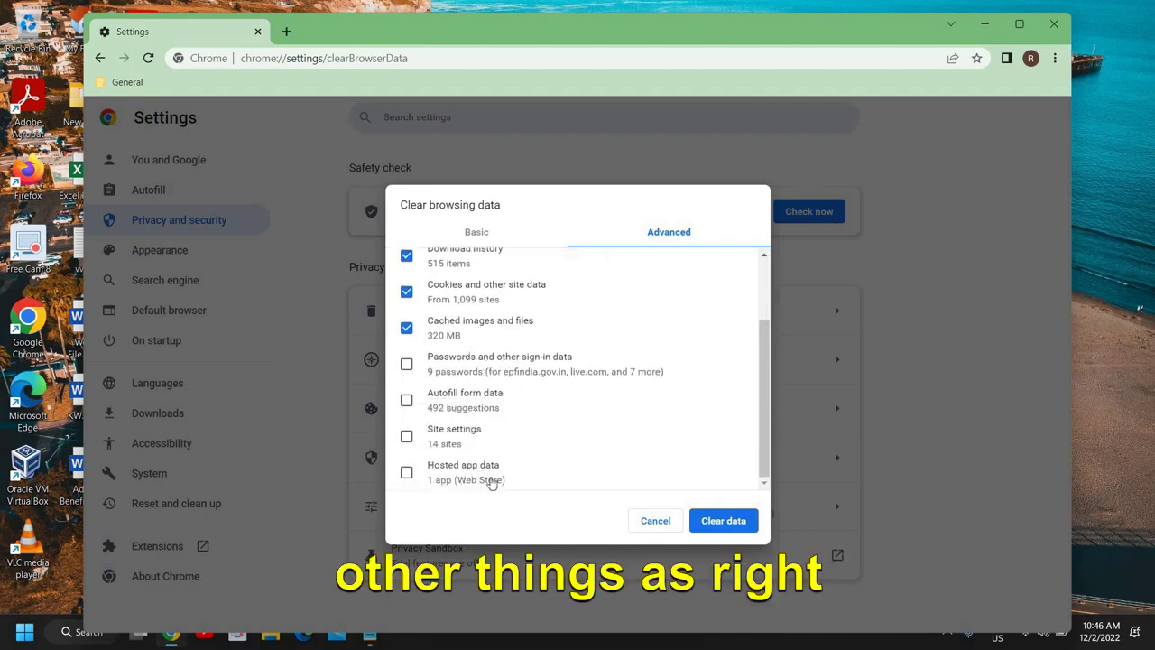
pyautogui.scroll(2, 505, 397)
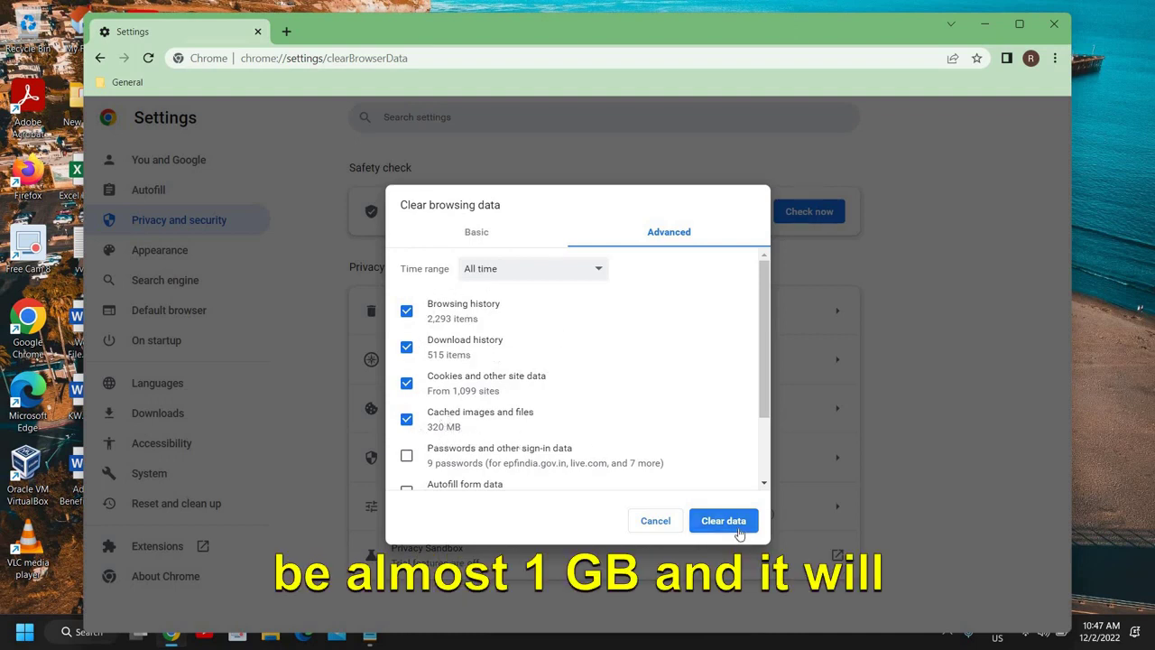
# Clear the selected data, then view the Extensions page listing Google Docs Offline
pyautogui.click(736, 527)
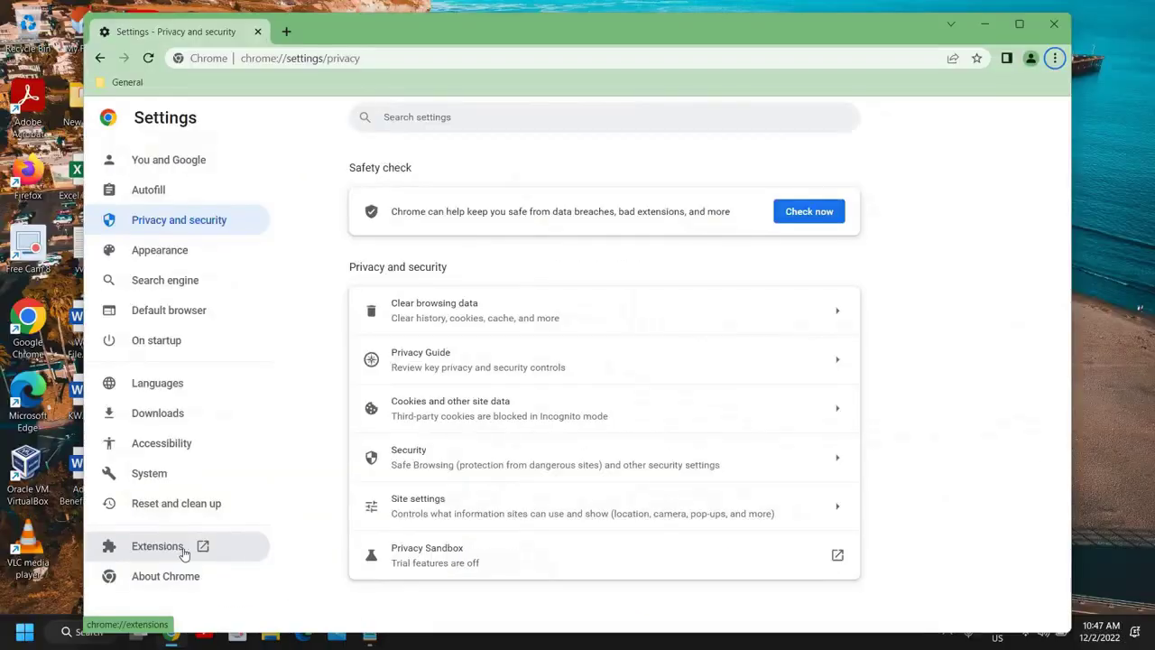
pyautogui.click(183, 550)
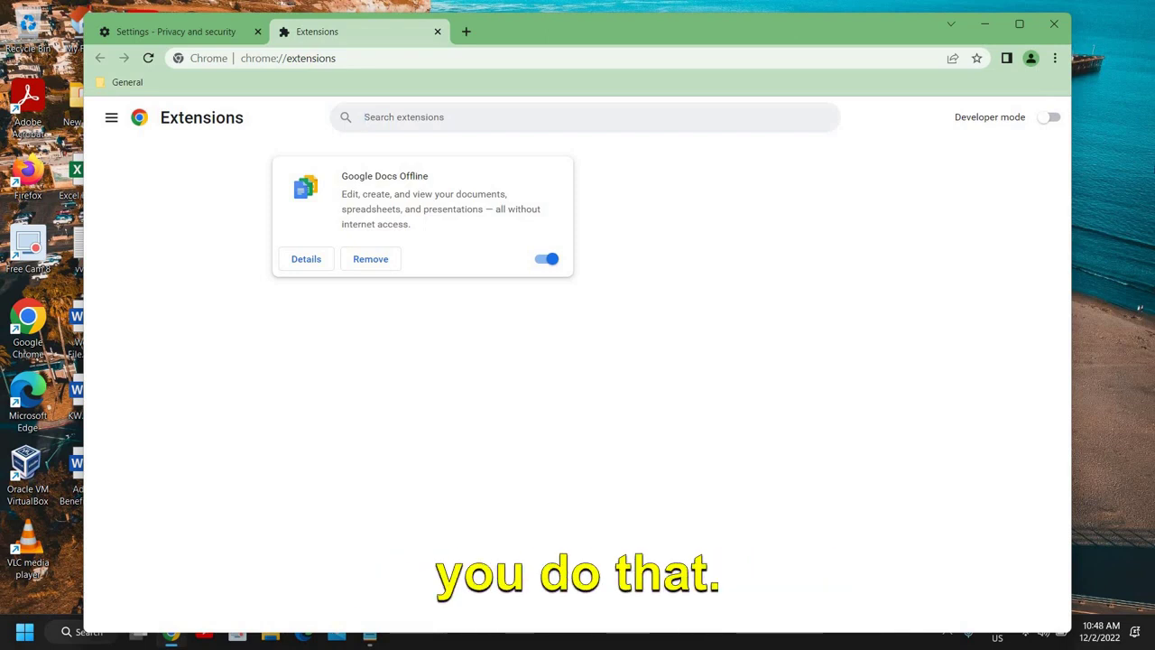
# Close the Chrome browser window
pyautogui.click(1056, 27)
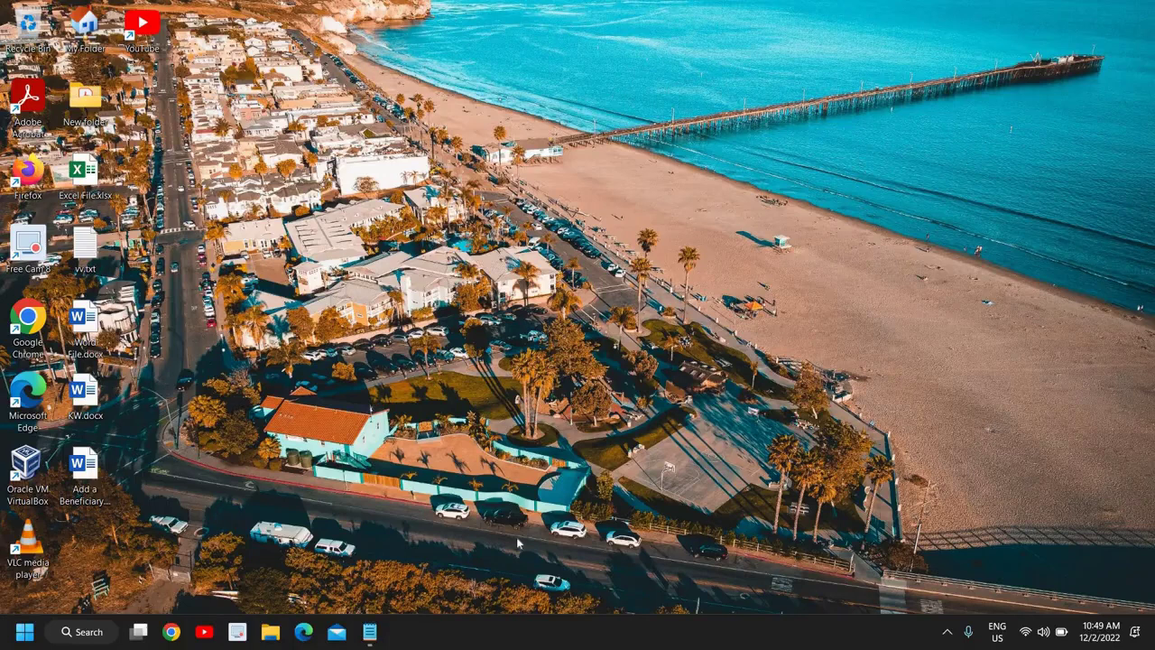
# Run cleanmgr from the Run dialog to start Disk Clean-up on the C: drive
pyautogui.rightClick(24, 633)
pyautogui.click(22, 547)
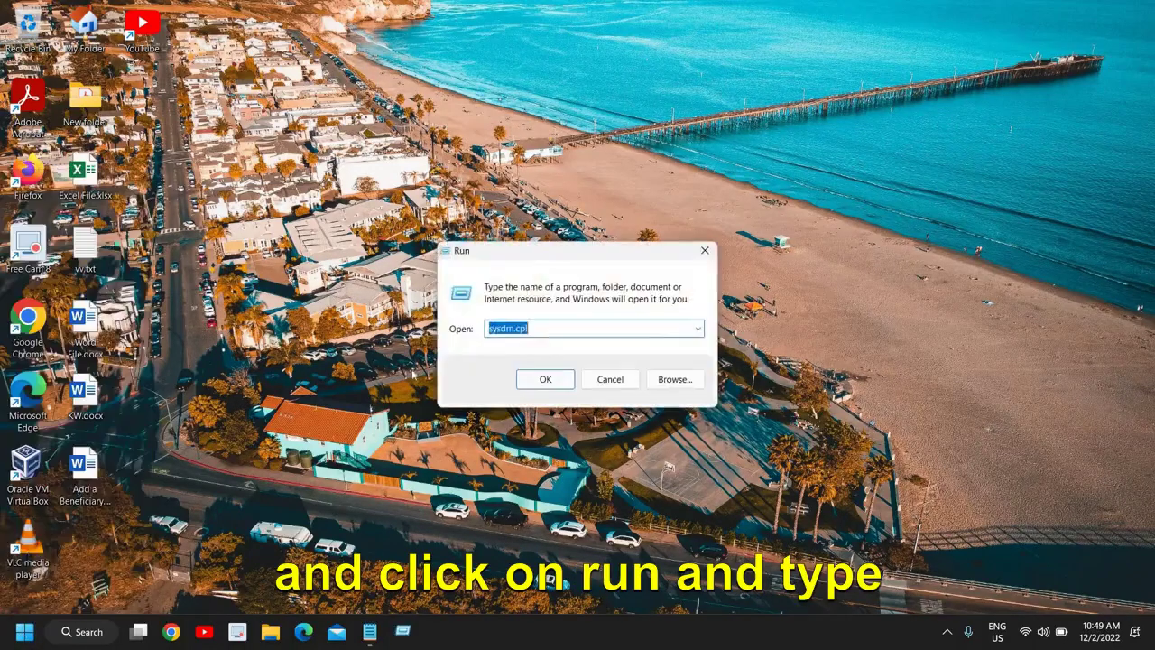
pyautogui.write('cleanmgr')
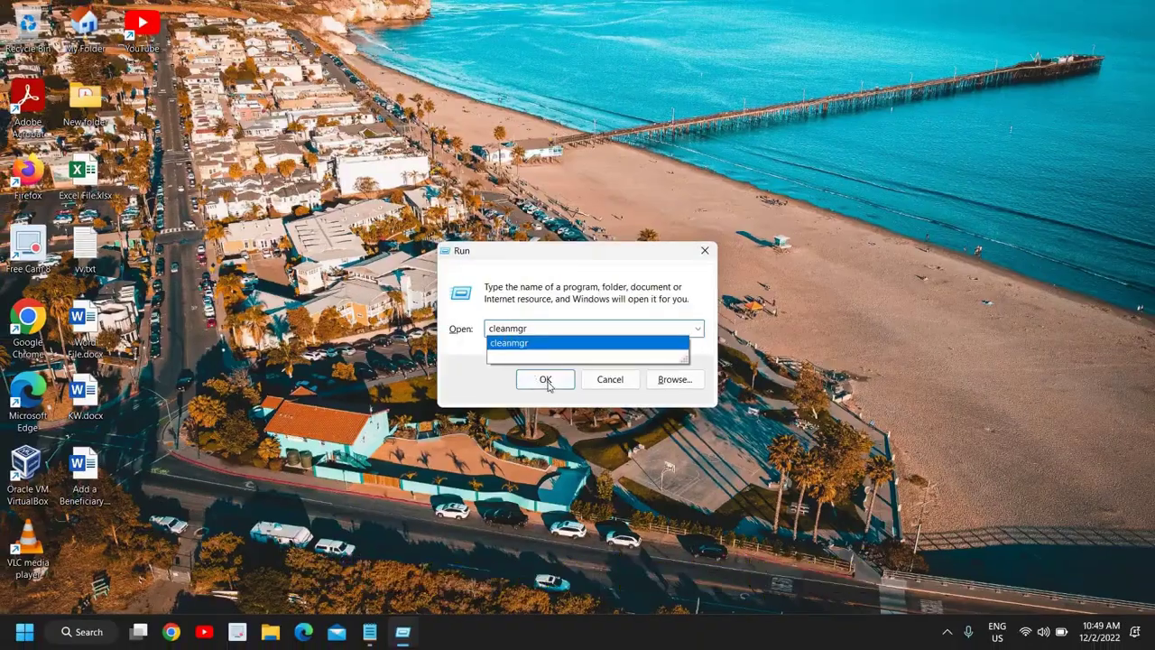
pyautogui.click(546, 380)
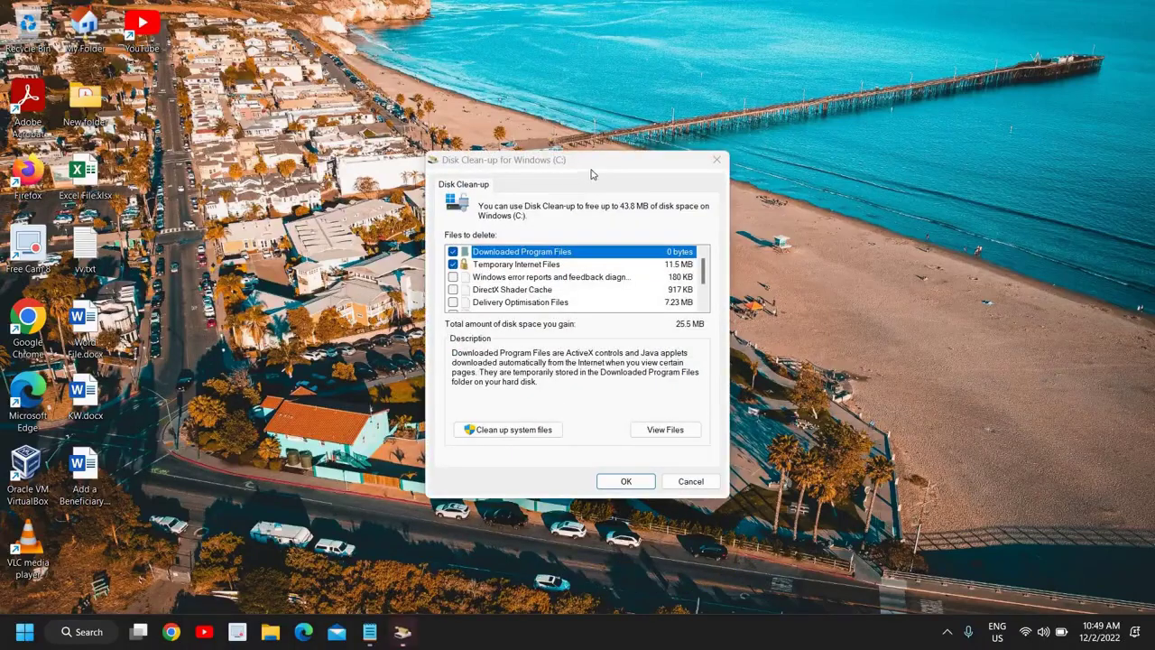
# Delete error reports, DirectX Shader Cache, Delivery Optimisation files, Recycle Bin and Temporary files
pyautogui.moveTo(586, 163); pyautogui.dragTo(428, 135)
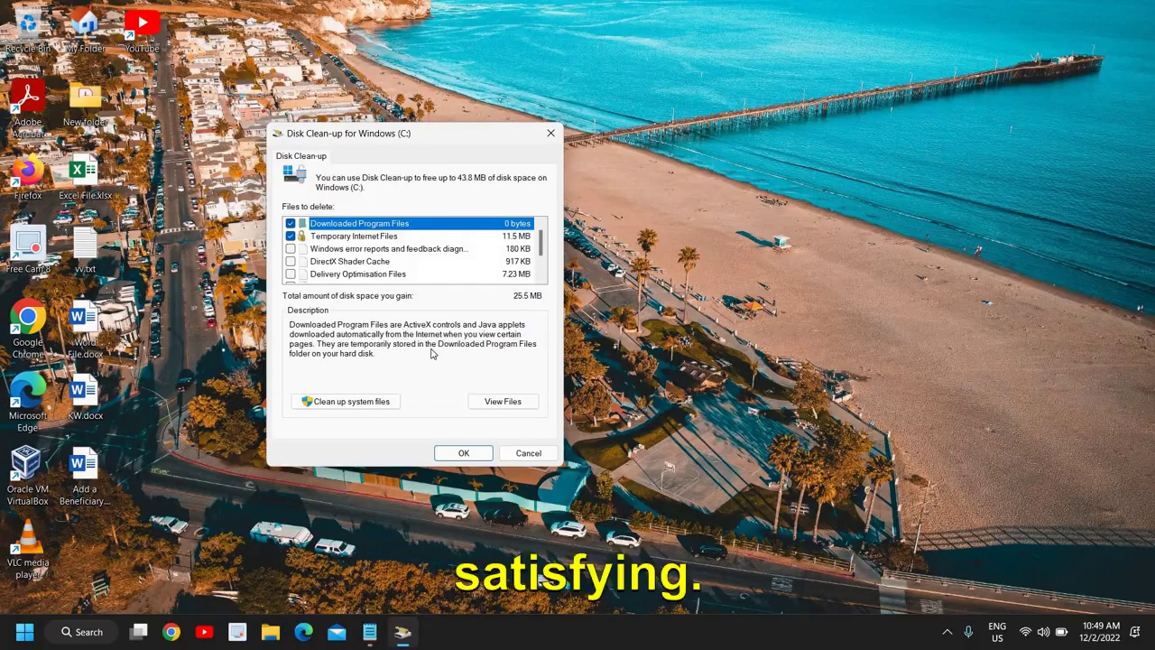
pyautogui.click(291, 248)
pyautogui.click(290, 261)
pyautogui.click(290, 274)
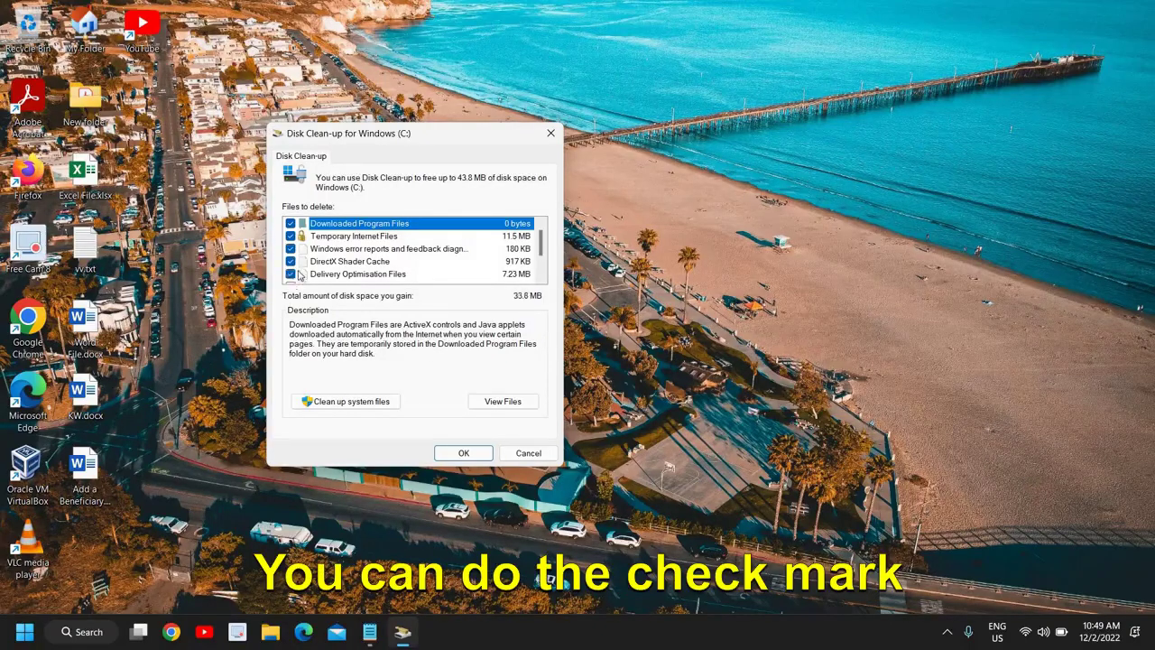
pyautogui.scroll(-1, 299, 273)
pyautogui.click(291, 248)
pyautogui.click(291, 261)
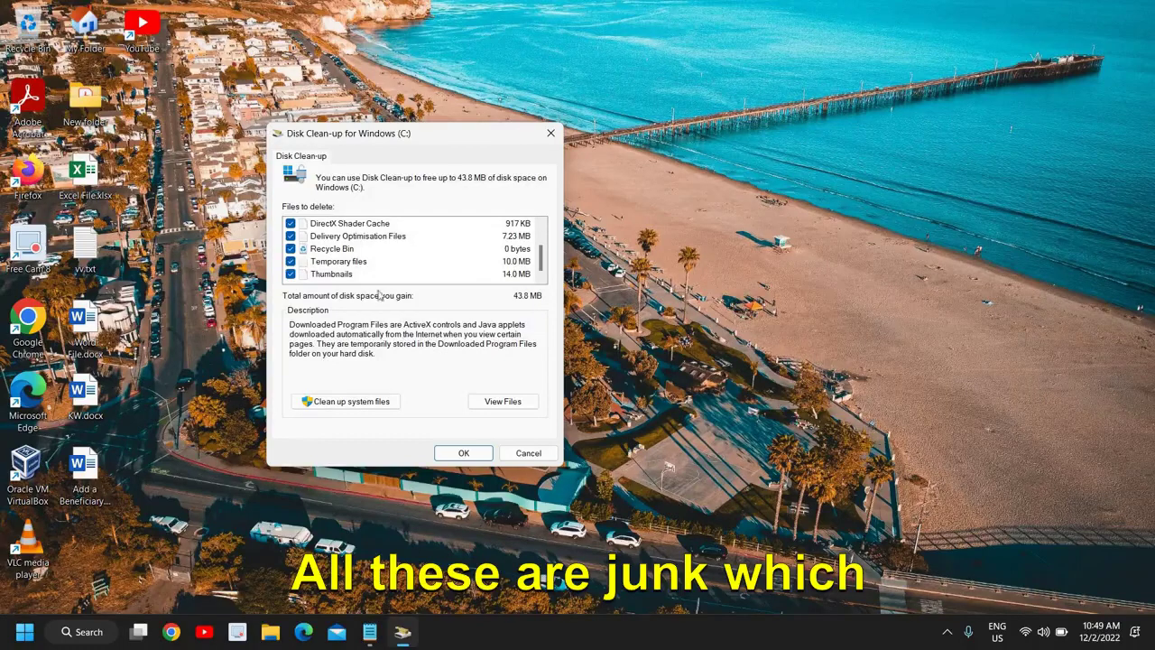
pyautogui.click(469, 460)
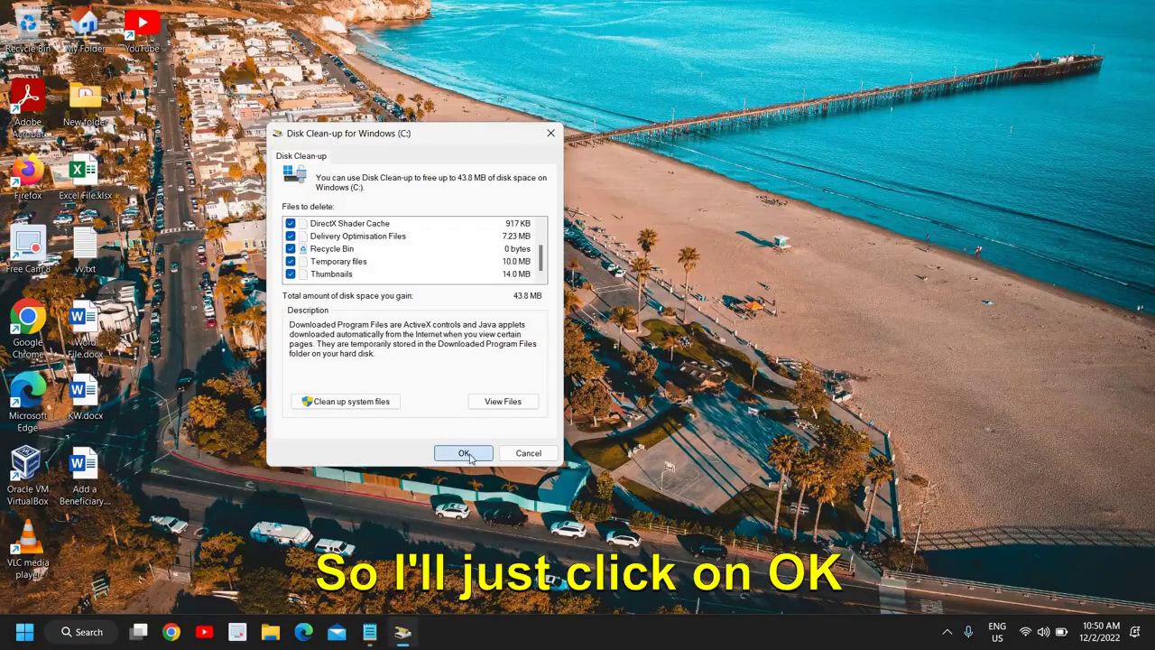
pyautogui.click(603, 326)
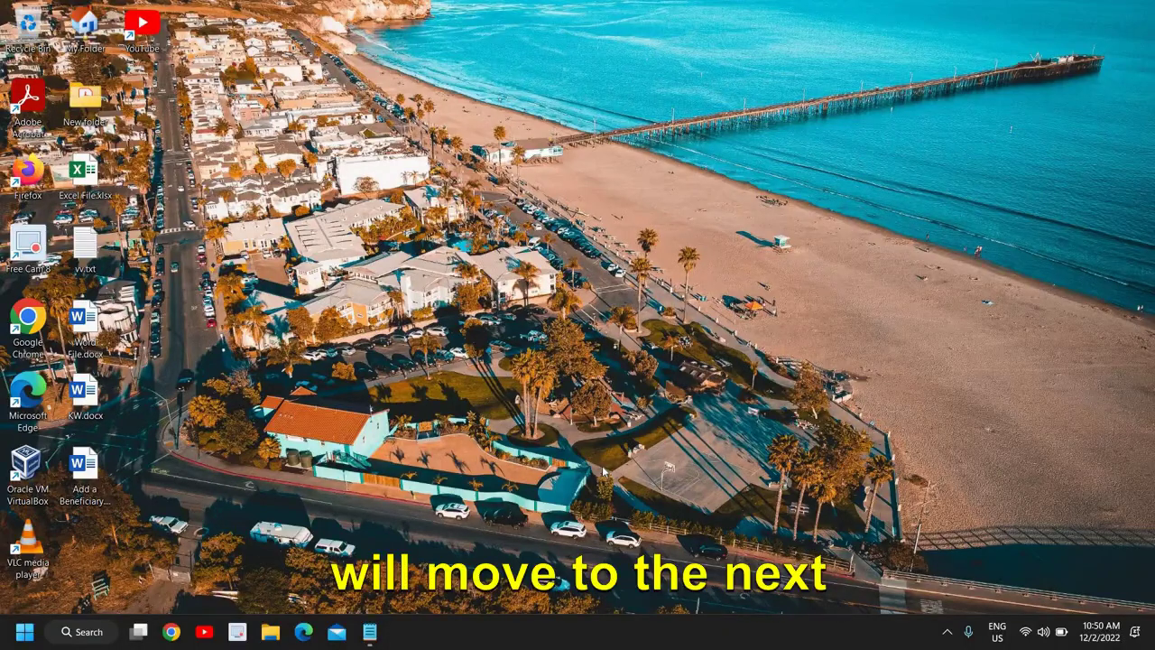
# Run sfc /scannow in a Command Prompt opened as administrator
pyautogui.click(79, 635)
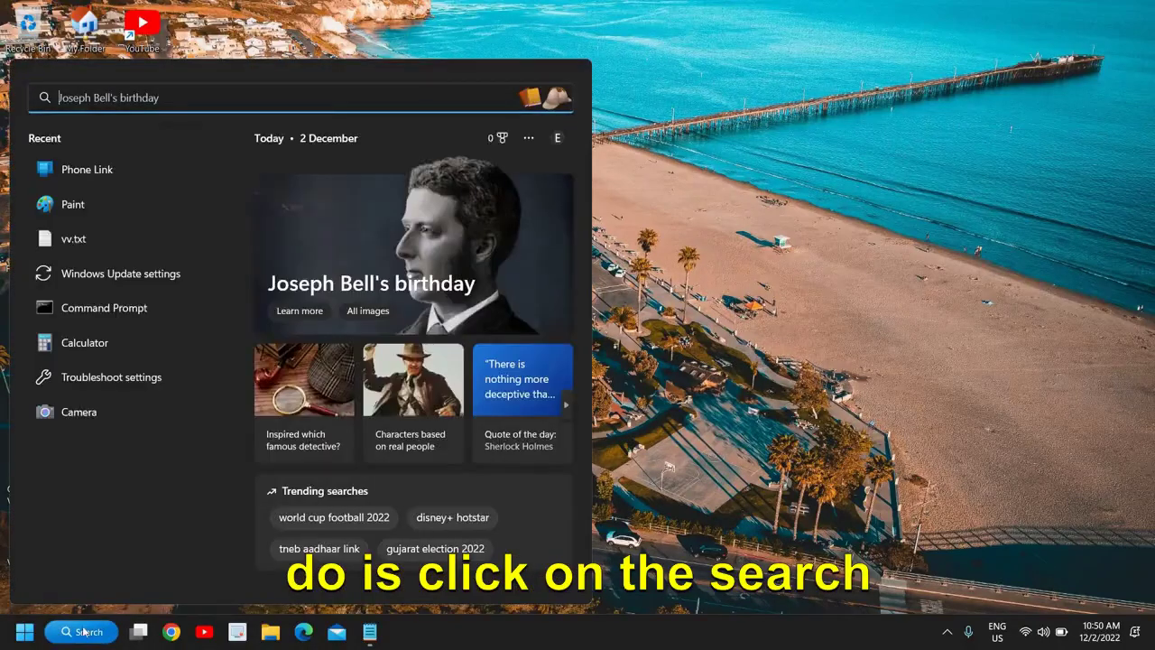
pyautogui.write('cmd')
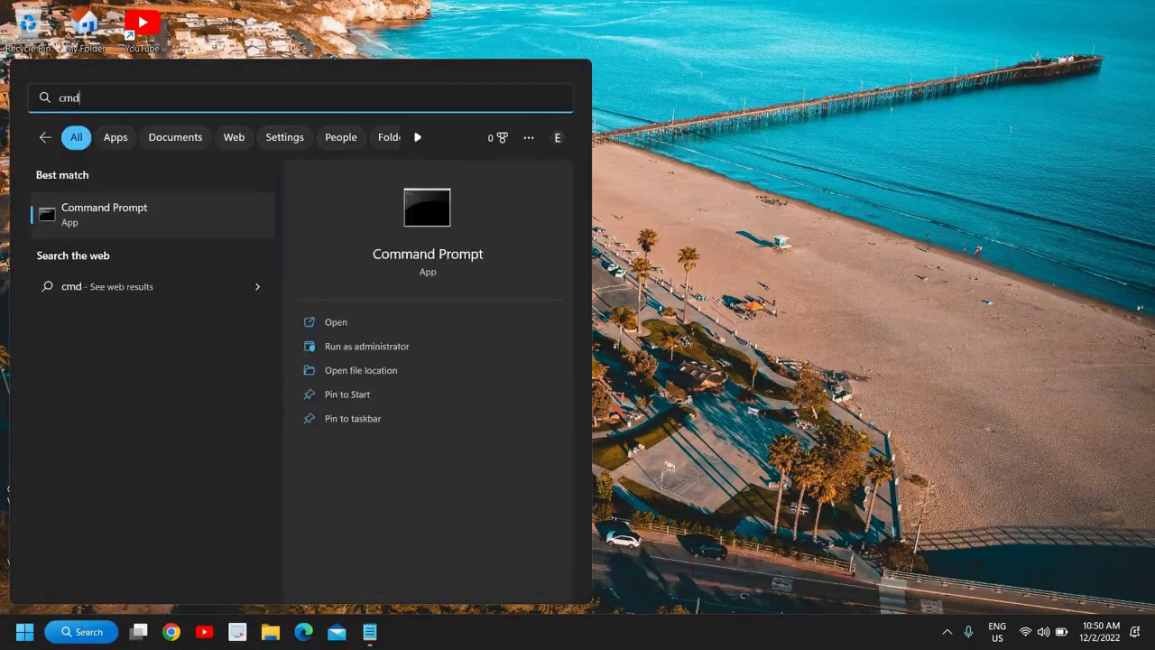
pyautogui.click(348, 347)
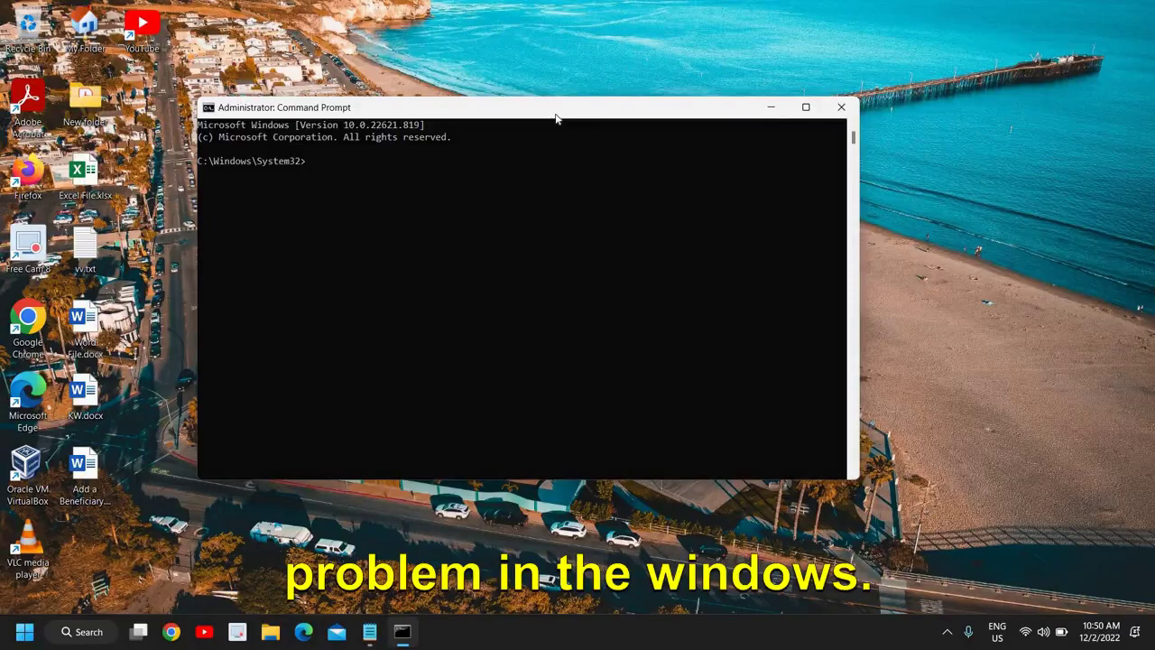
pyautogui.write('sfc')
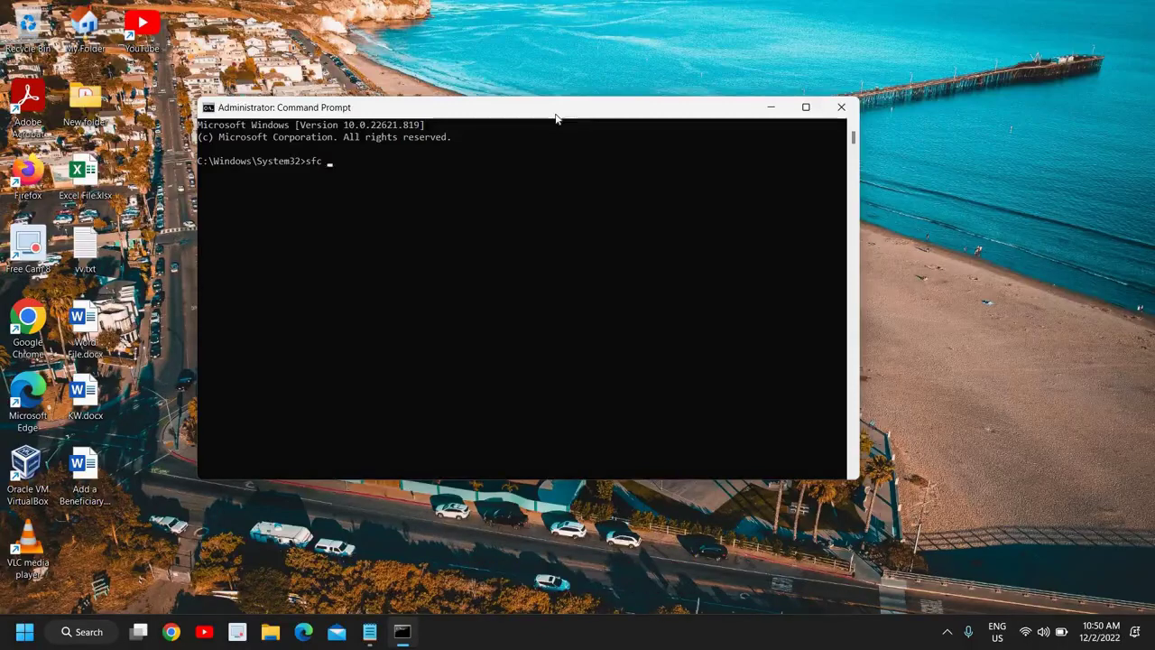
pyautogui.write(' /scann')
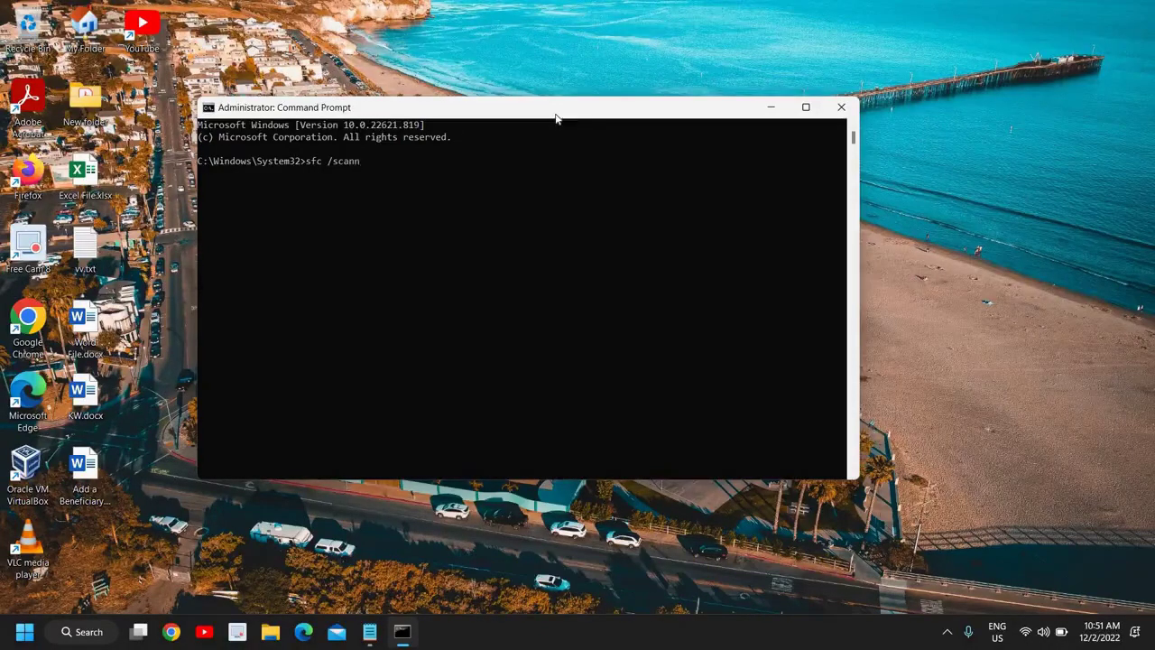
pyautogui.write('ow')
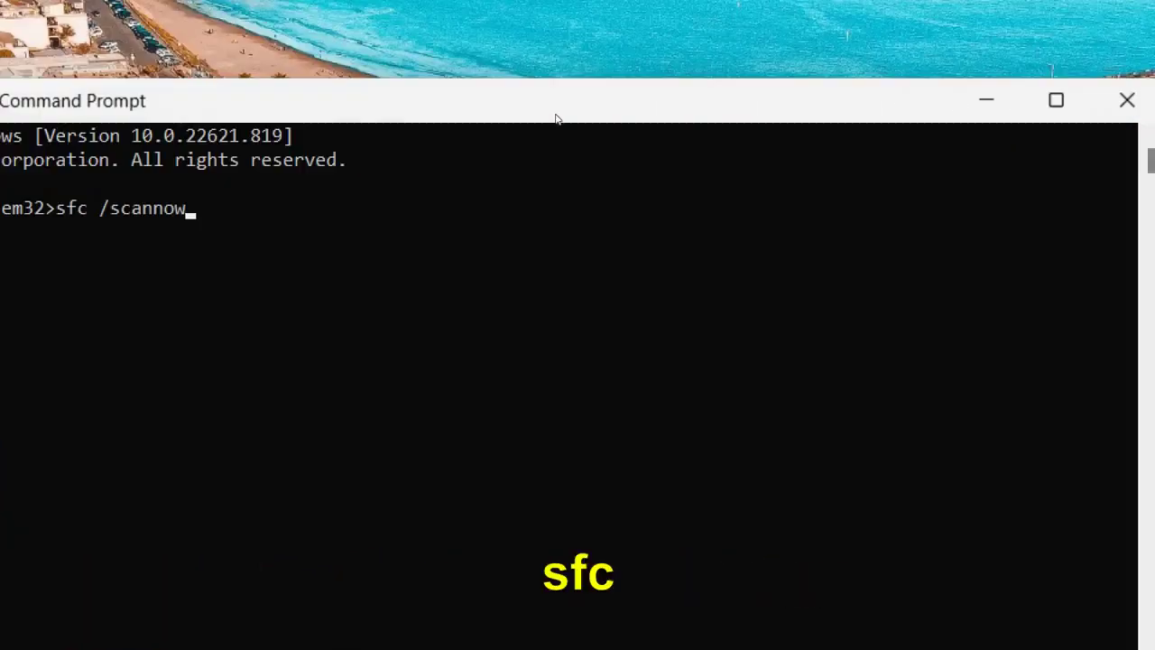
pyautogui.press('Return')
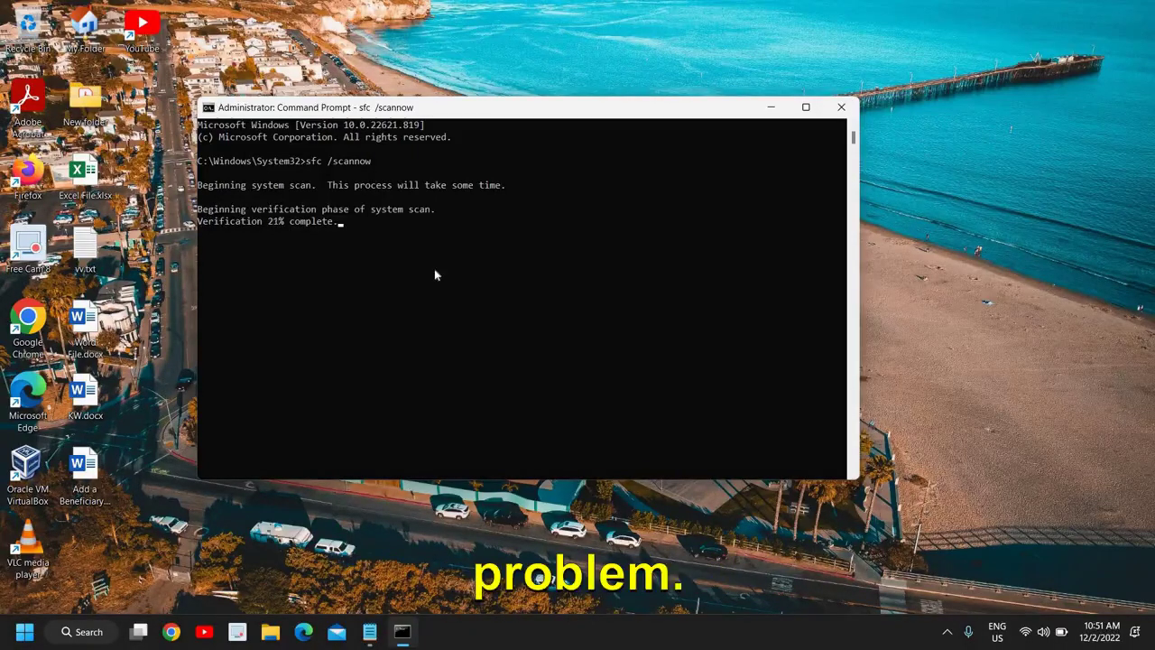
# Close Command Prompt and open Windows Update settings by searching 'windows up'
pyautogui.click(841, 108)
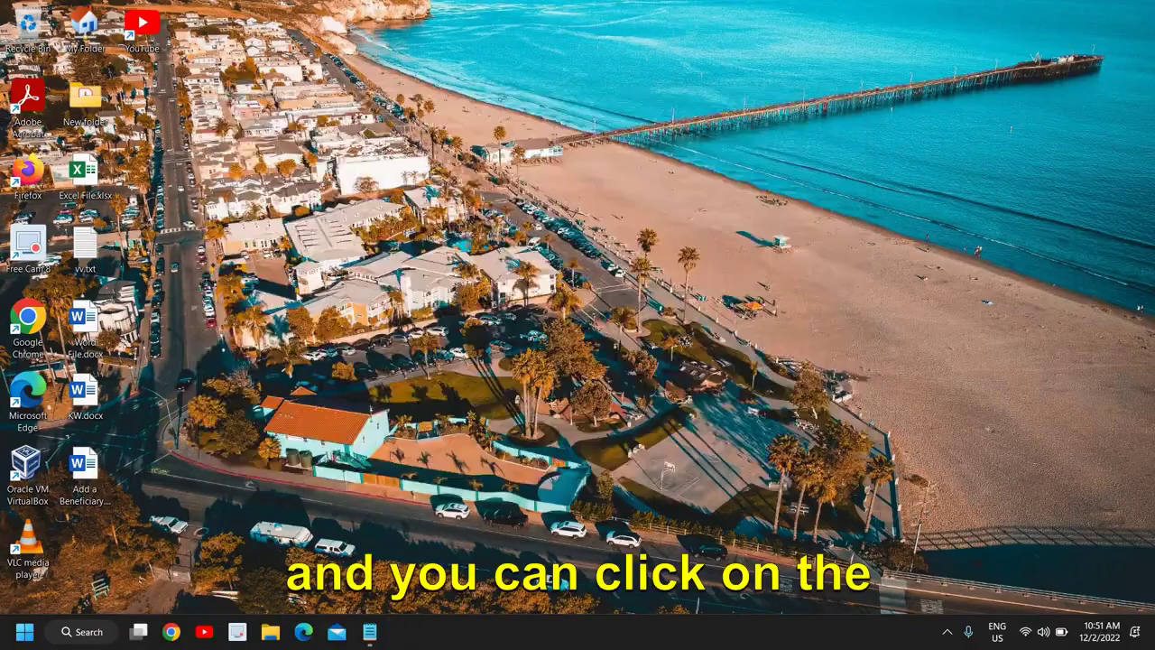
pyautogui.click(84, 633)
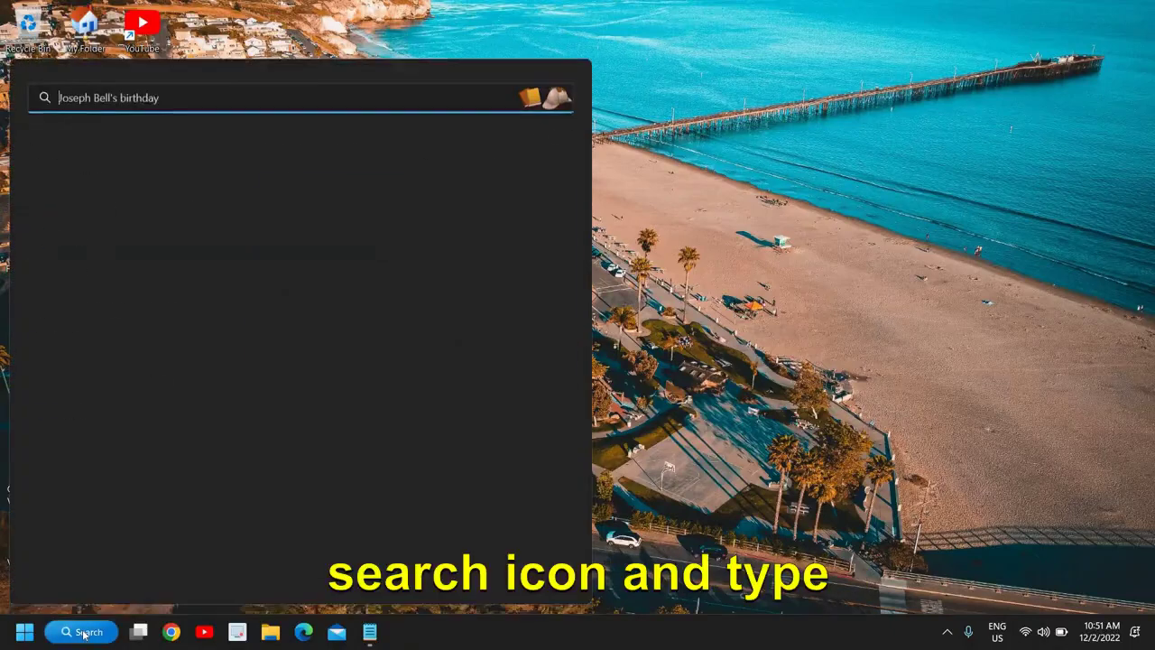
pyautogui.write('windows ')
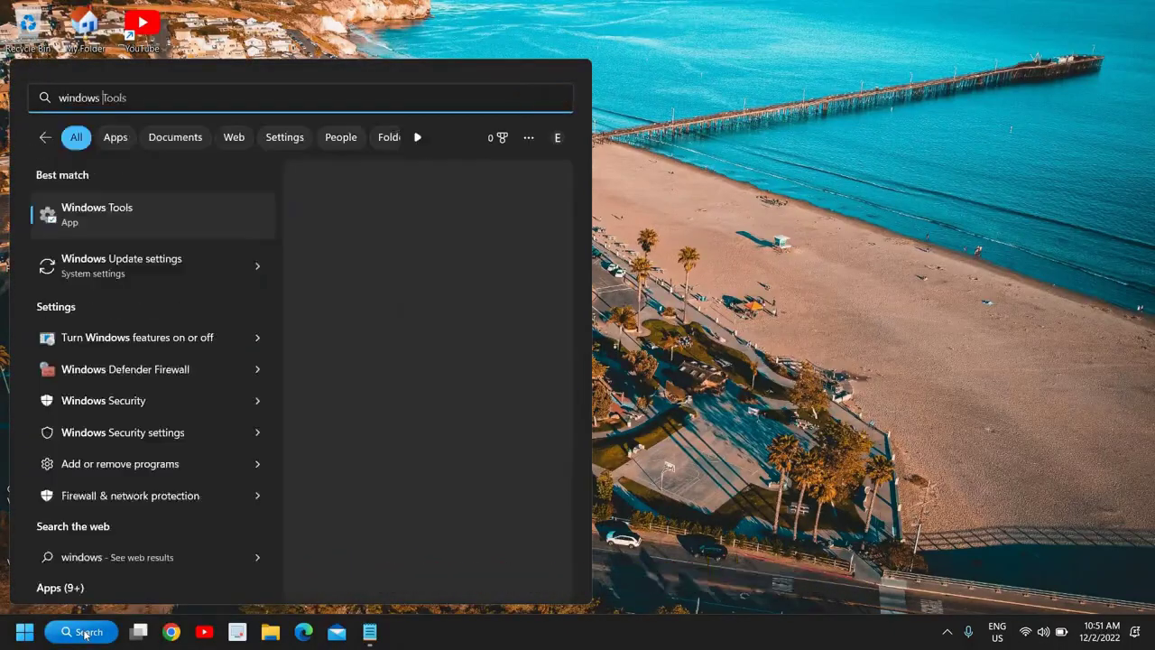
pyautogui.write('up')
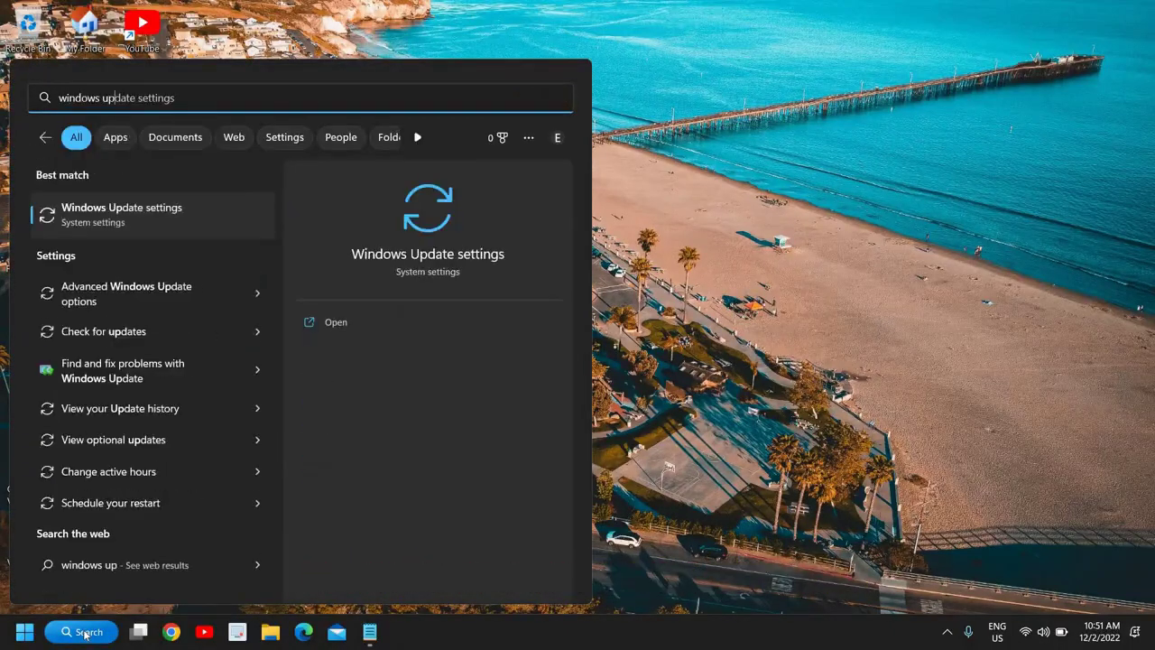
pyautogui.click(145, 217)
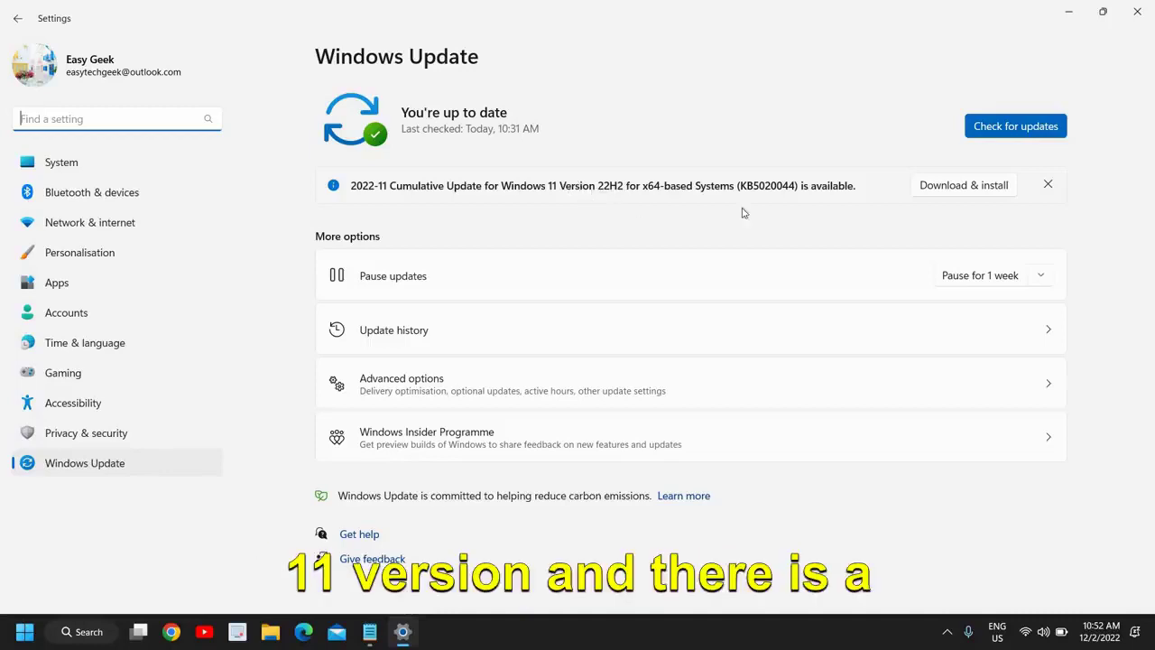
# Start downloading and installing the 2022-11 Cumulative Update KB5020044
pyautogui.click(996, 191)
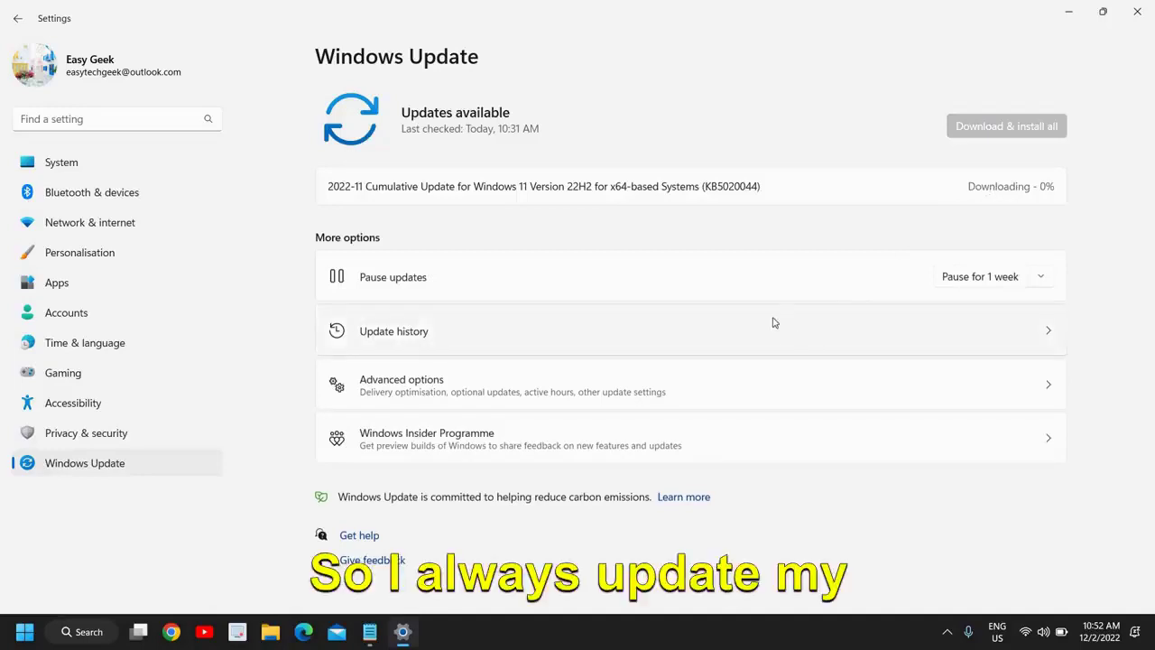